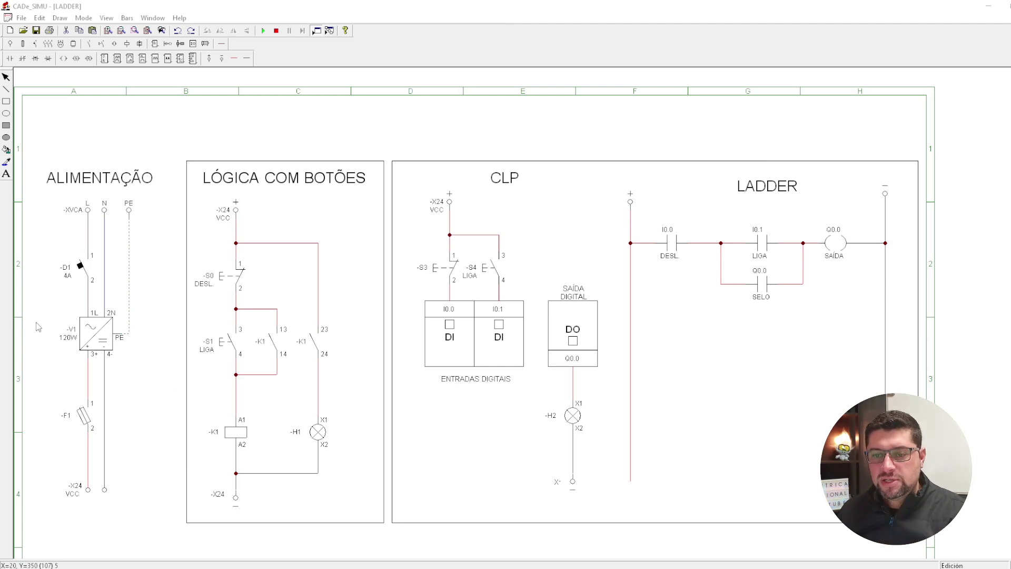
- Zoom in and out over the LADDER schematic to locate fuse -F1
{"action": "scroll", "coordinate": [61, 322], "scroll_direction": "up", "scroll_amount": 1}
{"action": "scroll", "coordinate": [60, 322], "scroll_direction": "up", "scroll_amount": 1}
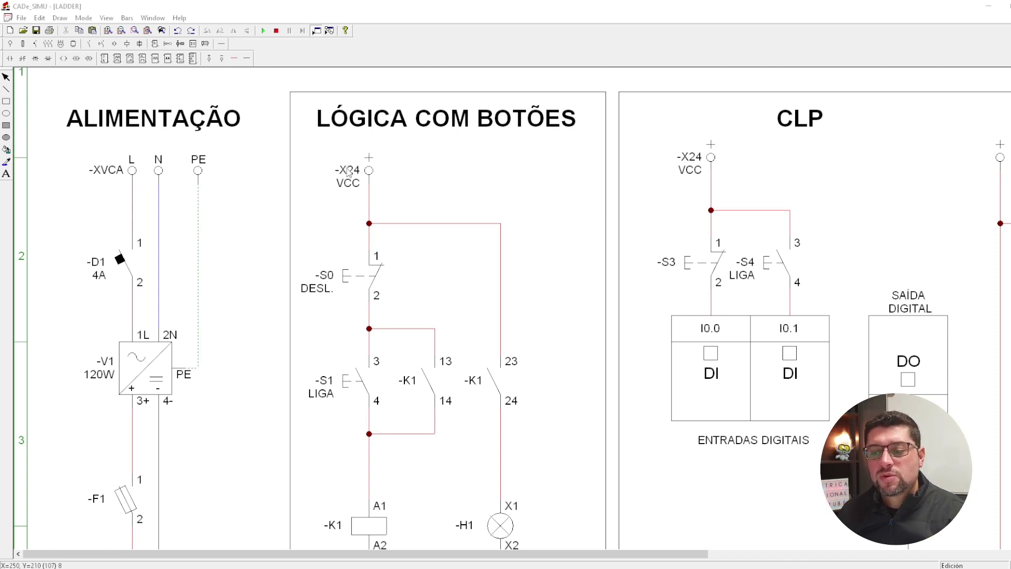
{"action": "scroll", "coordinate": [346, 189], "scroll_direction": "down", "scroll_amount": 1}
{"action": "scroll", "coordinate": [377, 454], "scroll_direction": "down", "scroll_amount": 3}
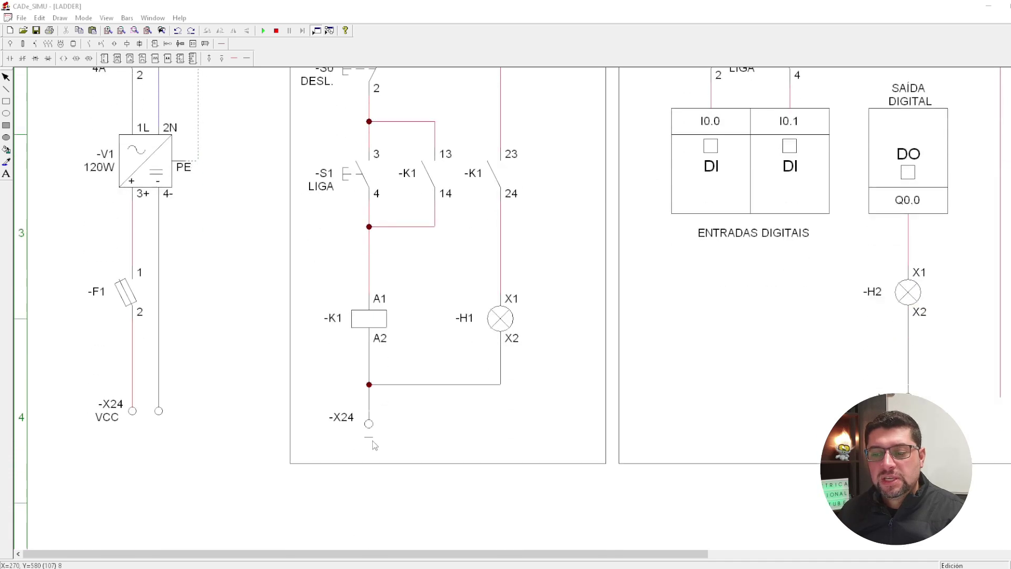
{"action": "scroll", "coordinate": [374, 445], "scroll_direction": "up", "scroll_amount": 2}
{"action": "scroll", "coordinate": [358, 435], "scroll_direction": "up", "scroll_amount": 1}
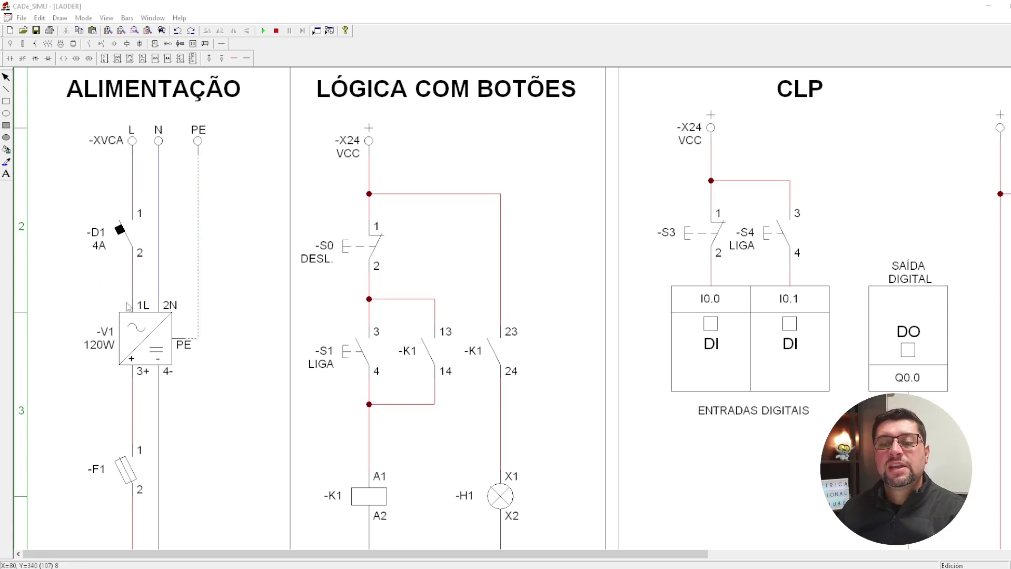
{"action": "scroll", "coordinate": [131, 294], "scroll_direction": "down", "scroll_amount": 3}
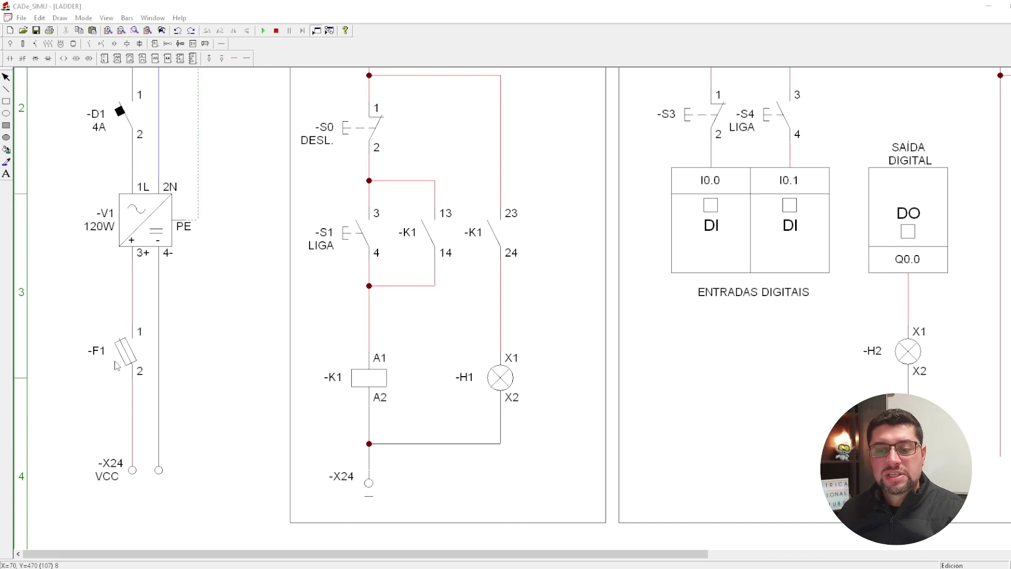
{"action": "scroll", "coordinate": [106, 233], "scroll_direction": "up", "scroll_amount": 2}
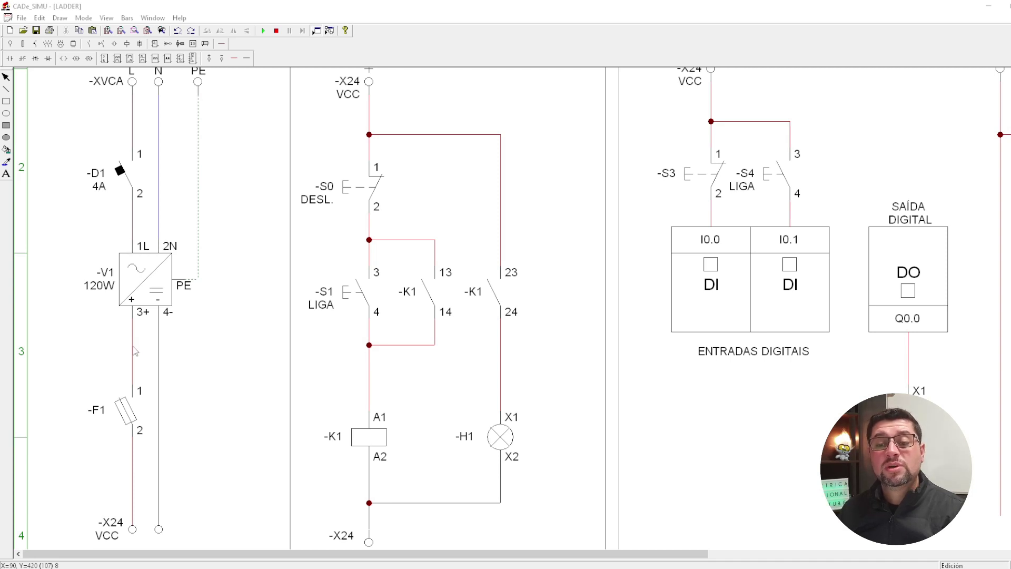
- Set fuse -F1's Function to 4A with Visualize ticked, so it shows under the name
{"action": "double_click", "coordinate": [120, 423]}
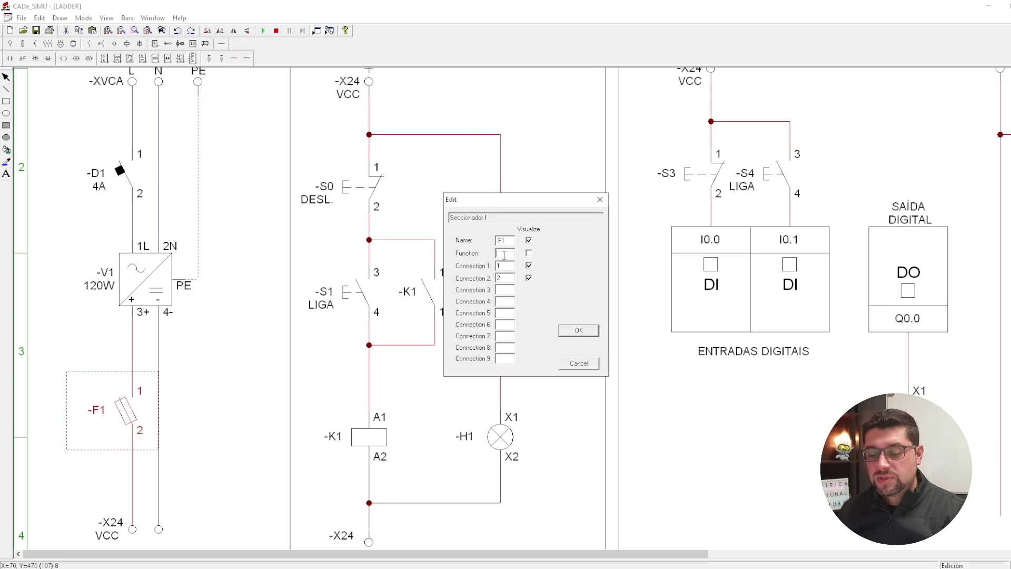
{"action": "type", "text": "4A"}
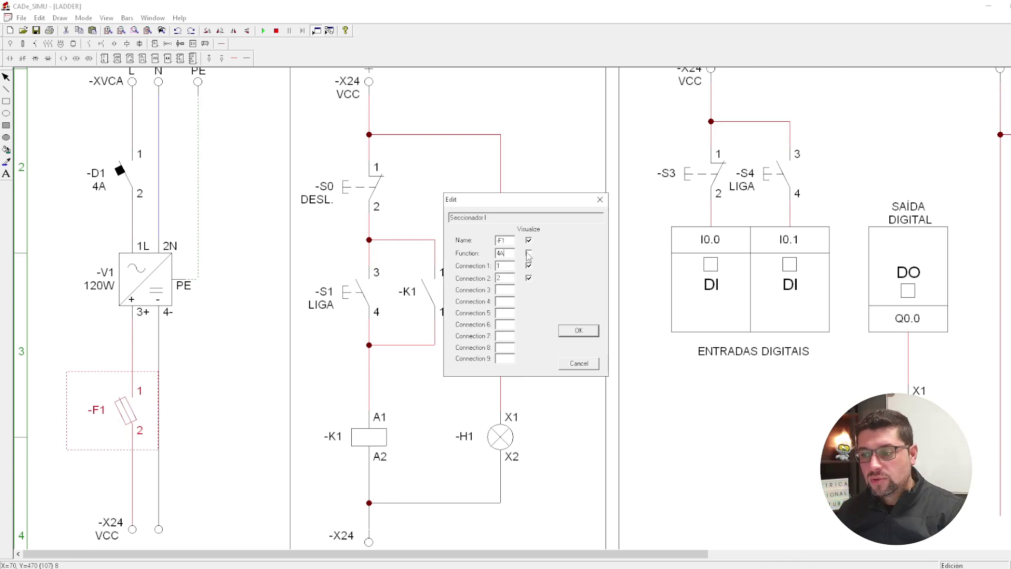
{"action": "left_click", "coordinate": [529, 253]}
{"action": "left_click", "coordinate": [573, 332]}
{"action": "left_click", "coordinate": [212, 264]}
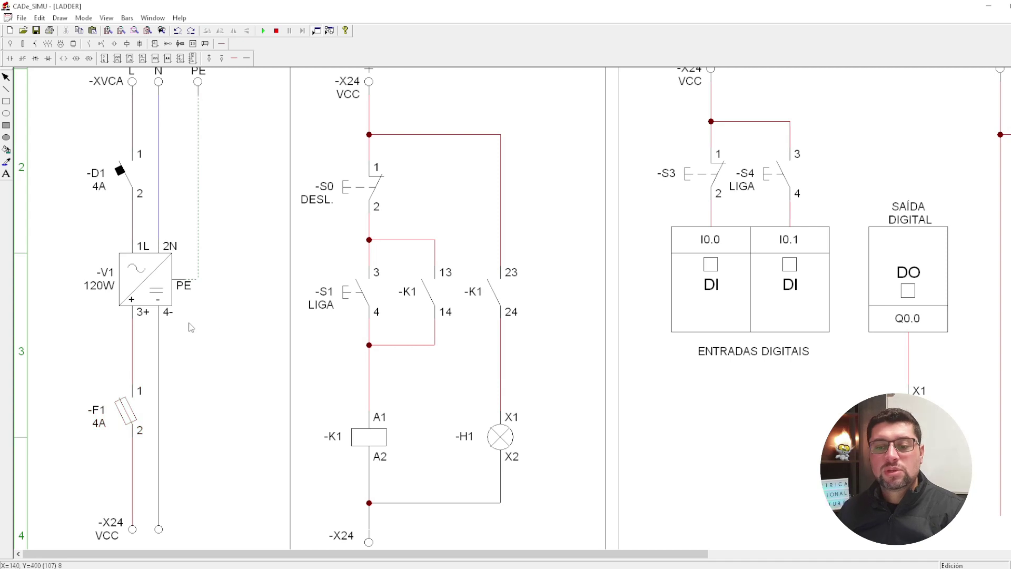
{"action": "scroll", "coordinate": [175, 341], "scroll_direction": "up", "scroll_amount": 1}
{"action": "scroll", "coordinate": [179, 334], "scroll_direction": "down", "scroll_amount": 1, "text": "ctrl"}
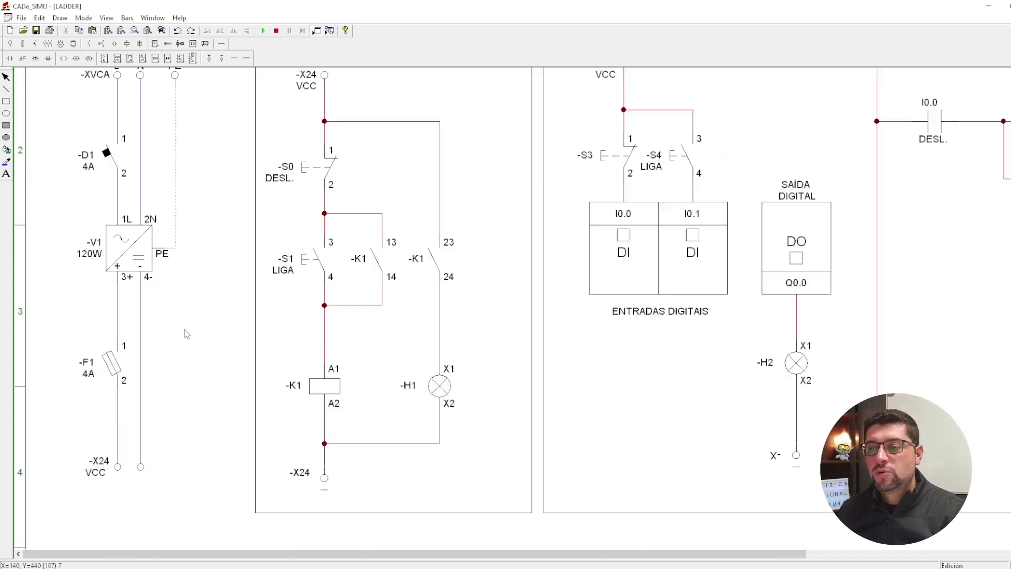
{"action": "scroll", "coordinate": [186, 332], "scroll_direction": "down", "scroll_amount": 1, "text": "ctrl"}
{"action": "scroll", "coordinate": [188, 302], "scroll_direction": "up", "scroll_amount": 1}
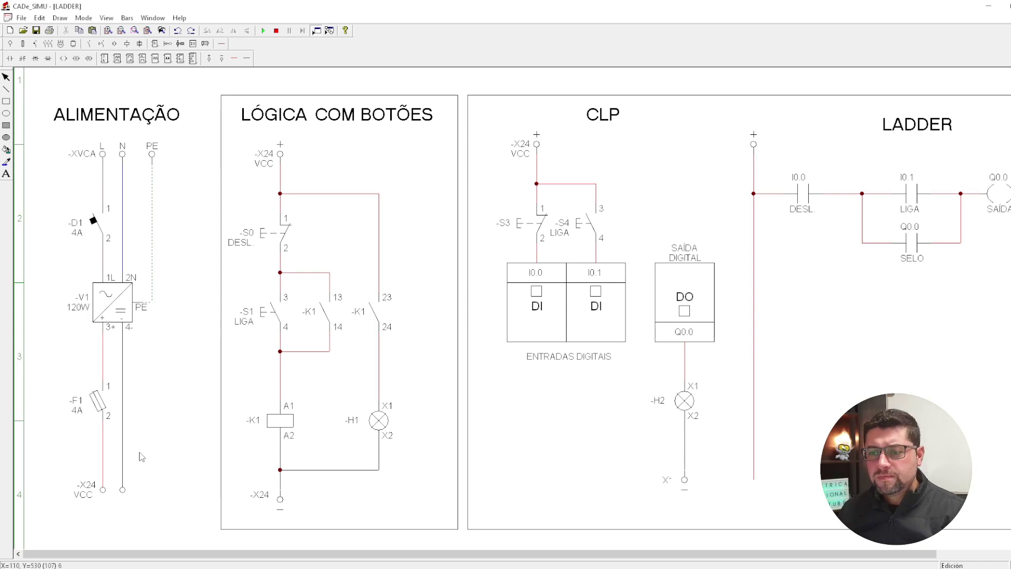
- Drag the LÓGICA COM BOTÕES frame a little to the left, then deselect it
{"action": "scroll", "coordinate": [330, 279], "scroll_direction": "down", "scroll_amount": 1}
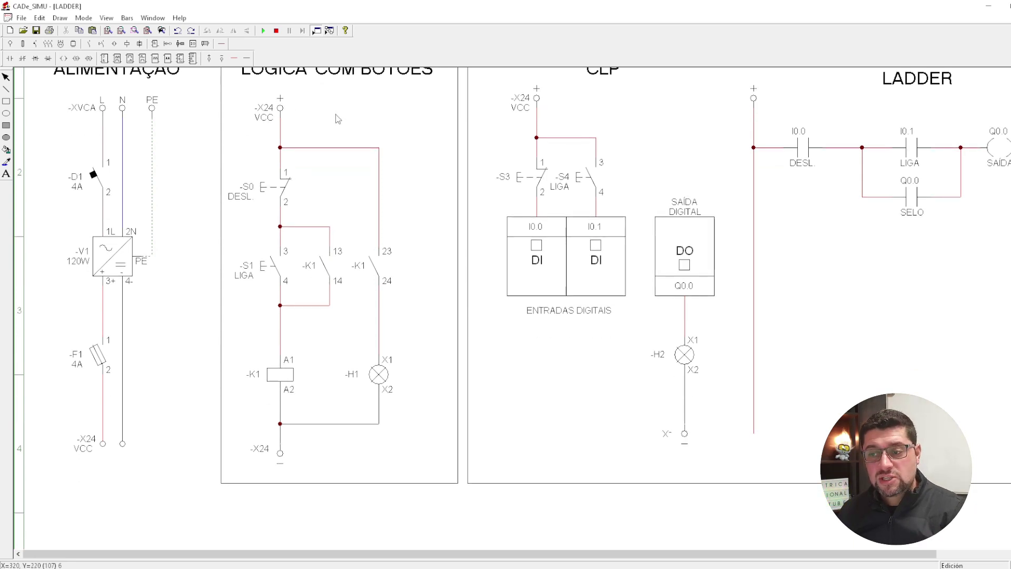
{"action": "left_click", "coordinate": [375, 494]}
{"action": "left_click_drag", "start_coordinate": [375, 493], "coordinate": [372, 486]}
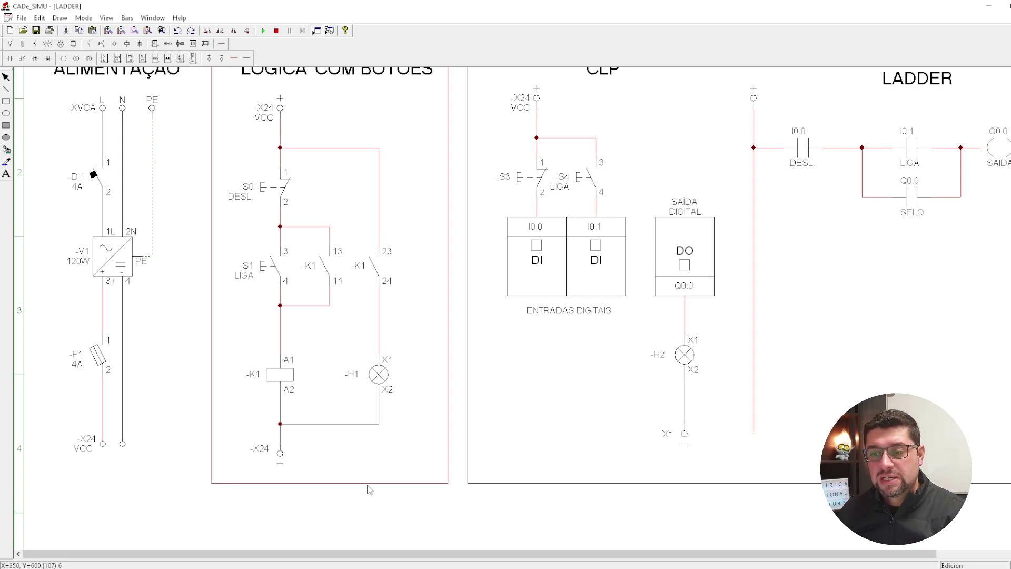
{"action": "left_click", "coordinate": [374, 541]}
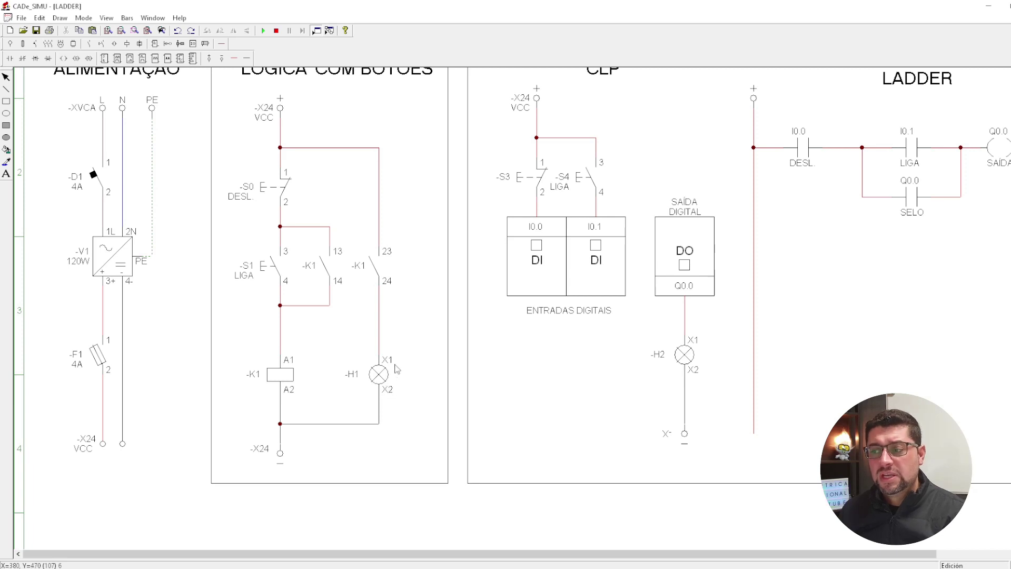
- Zoom out and back in on the schematic
{"action": "scroll", "coordinate": [397, 369], "scroll_direction": "down", "scroll_amount": 1}
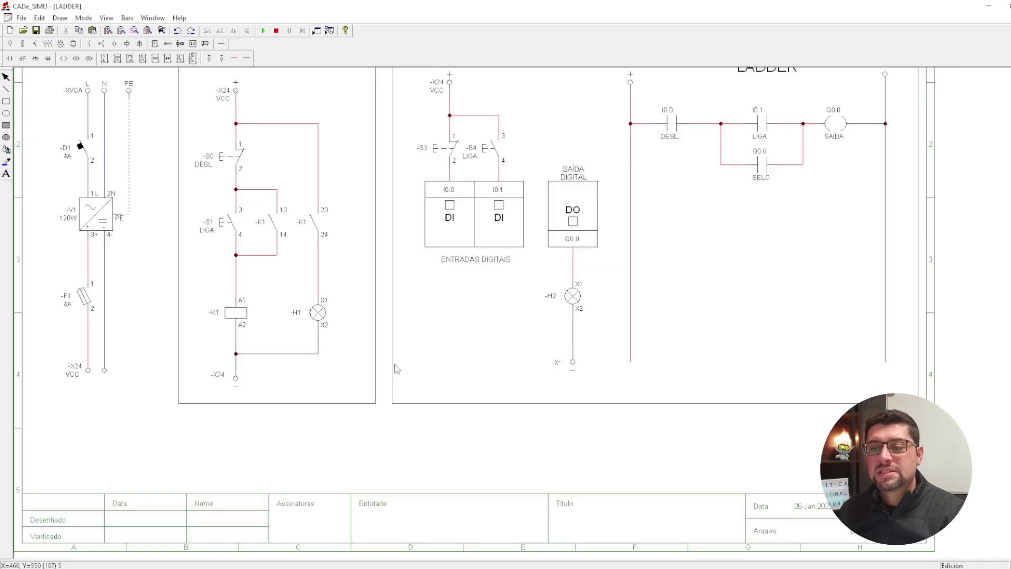
{"action": "scroll", "coordinate": [451, 342], "scroll_direction": "up", "scroll_amount": 1}
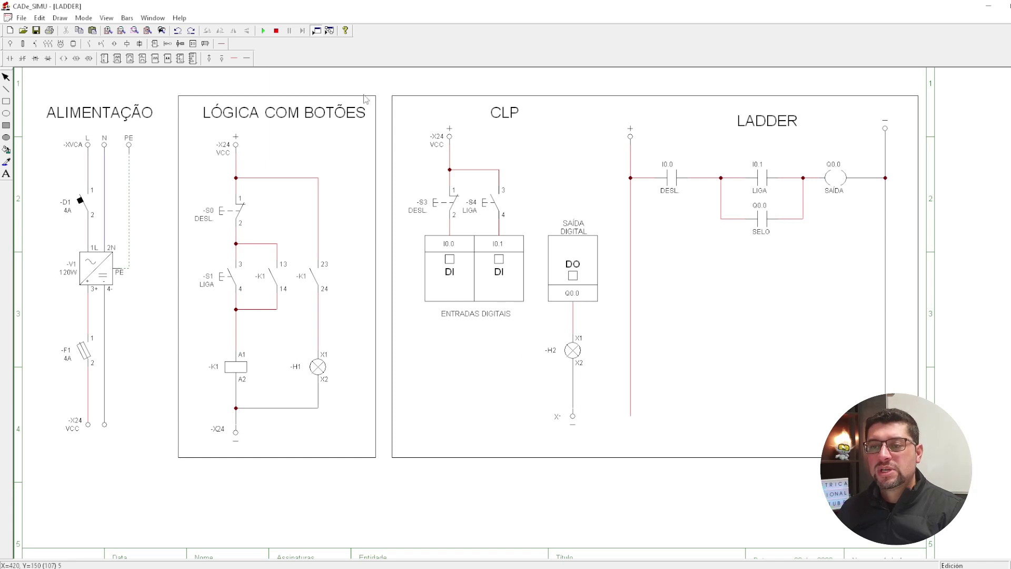
- Start the simulation, toggle breaker -D1 and fuse -F1, and press S1 LIGA to latch K1
{"action": "left_click", "coordinate": [263, 30]}
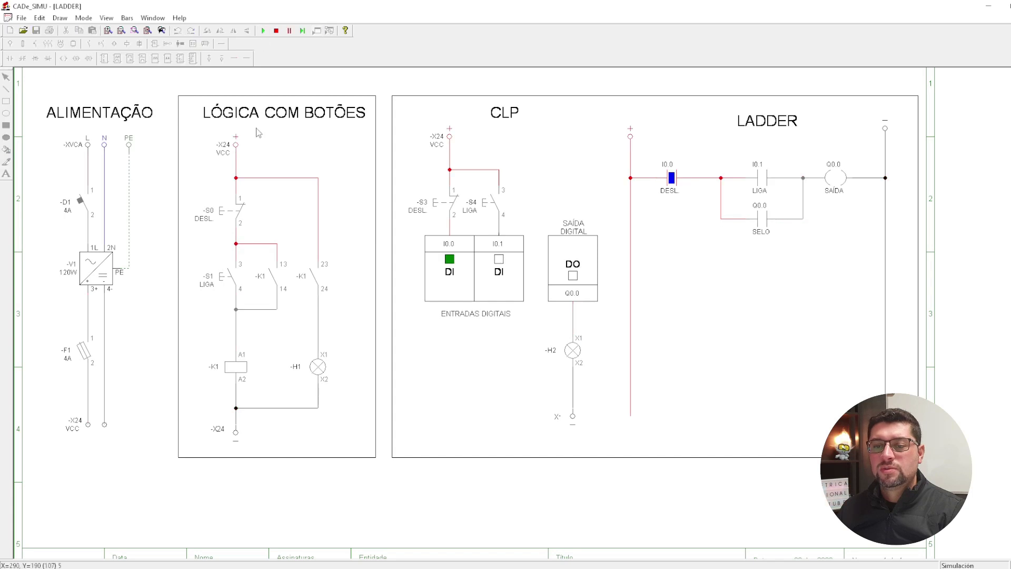
{"action": "left_click", "coordinate": [91, 212]}
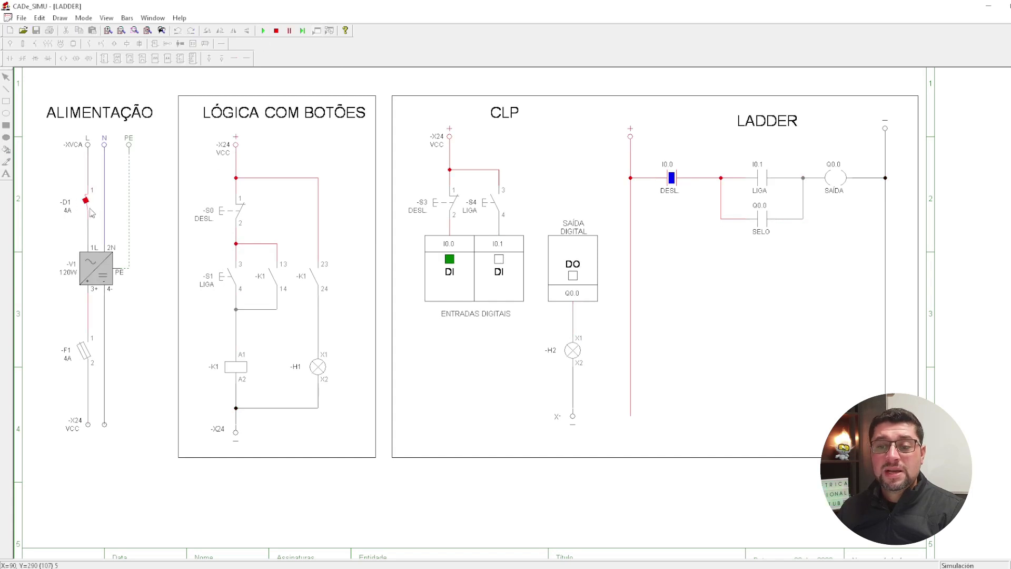
{"action": "left_click", "coordinate": [87, 354]}
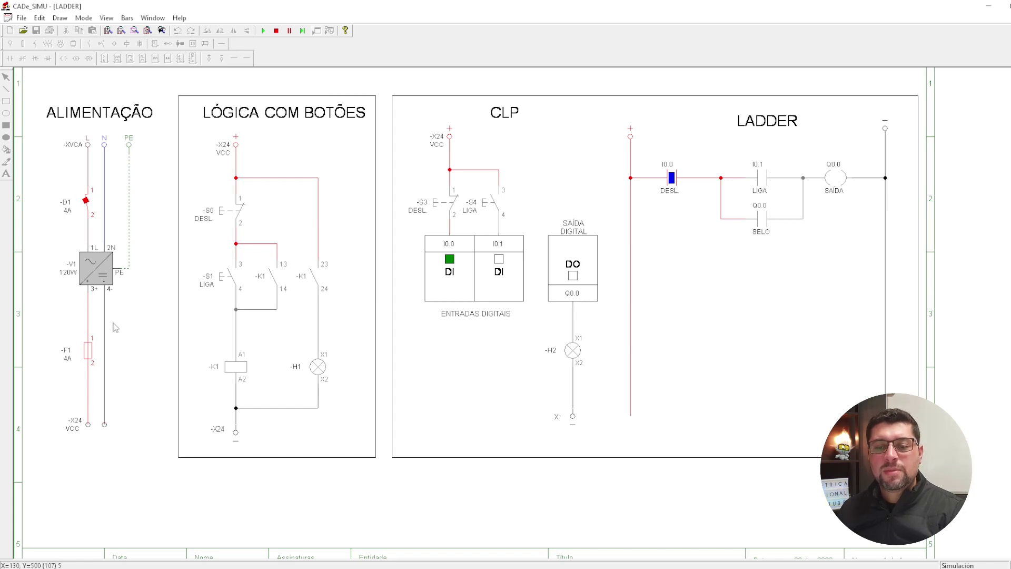
{"action": "left_click", "coordinate": [94, 203]}
{"action": "left_click", "coordinate": [93, 356]}
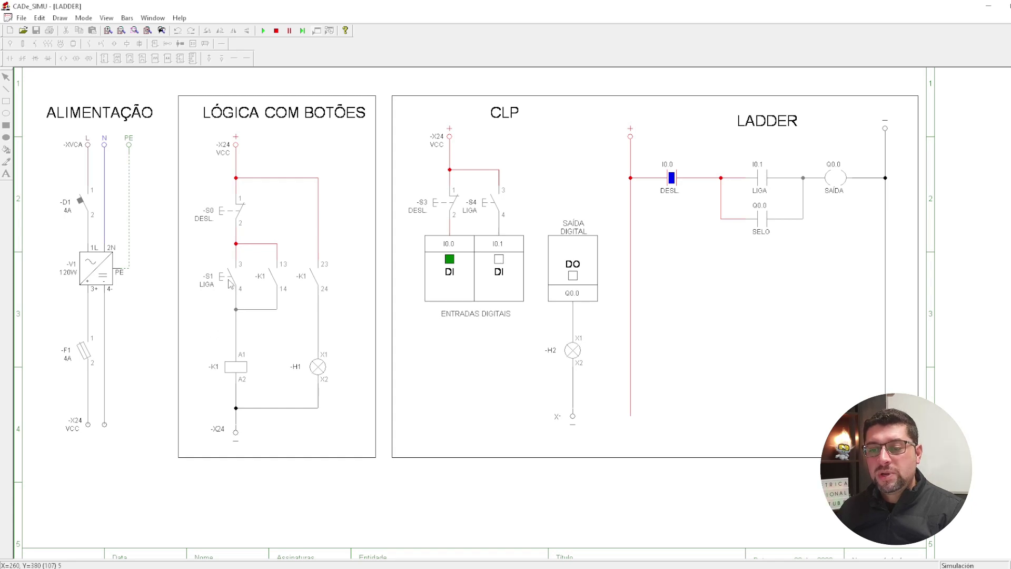
{"action": "left_click", "coordinate": [229, 283]}
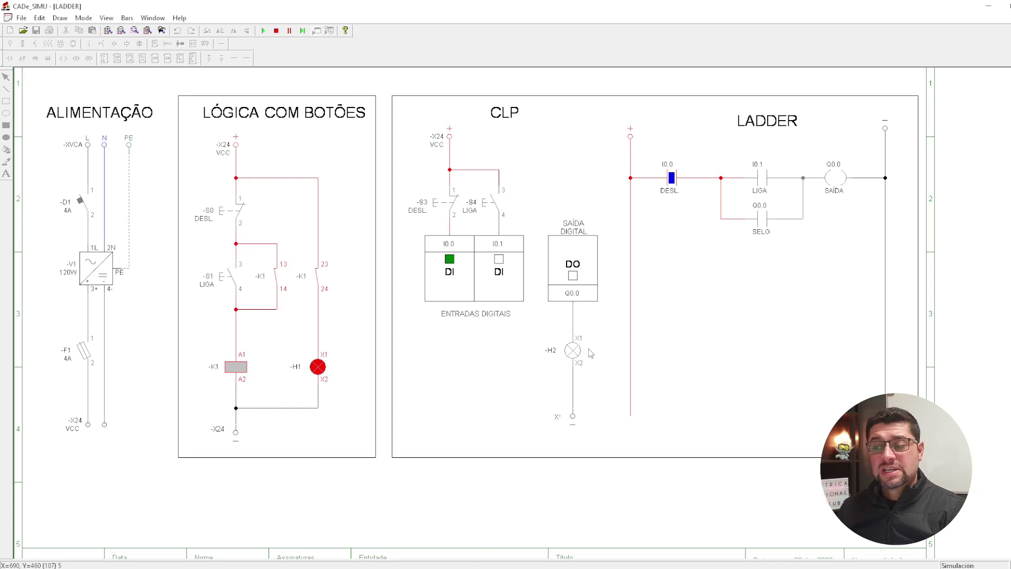
- Hold S4 LIGA to activate input I0.1, then release it while Q0.0 stays sealed in
{"action": "left_click", "coordinate": [487, 210]}
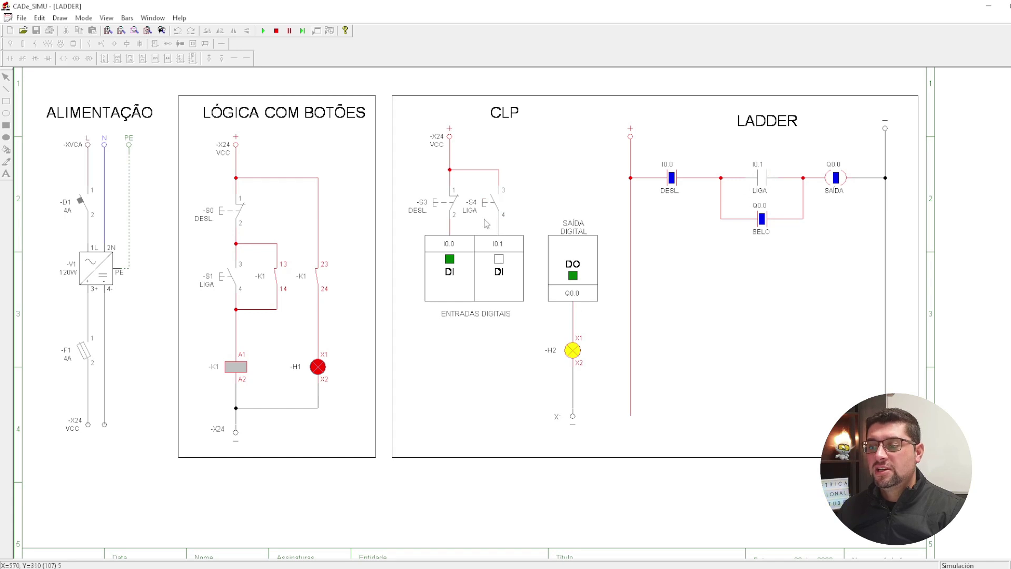
{"action": "left_click_drag", "start_coordinate": [495, 210], "coordinate": [764, 168]}
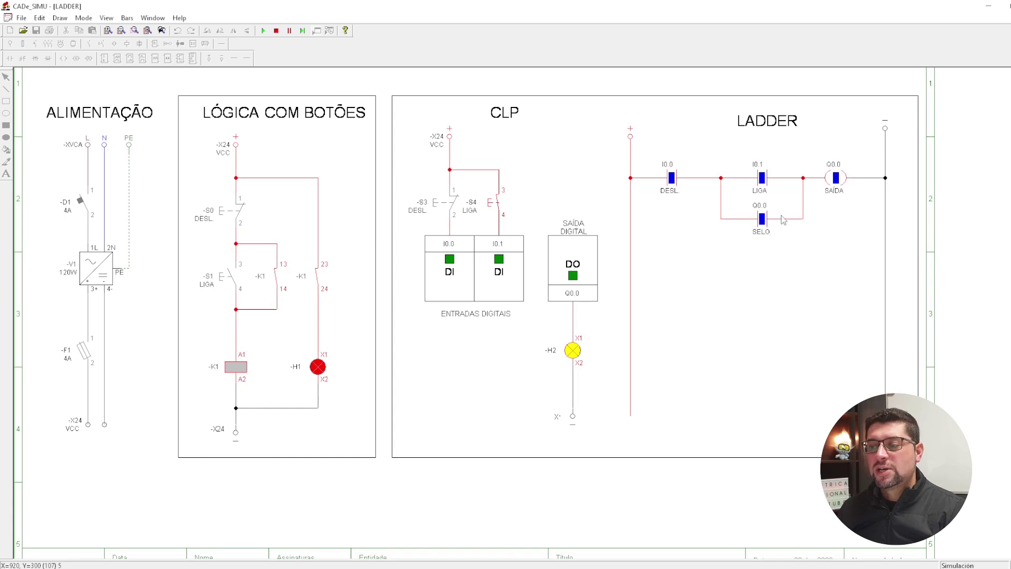
{"action": "left_click", "coordinate": [494, 212]}
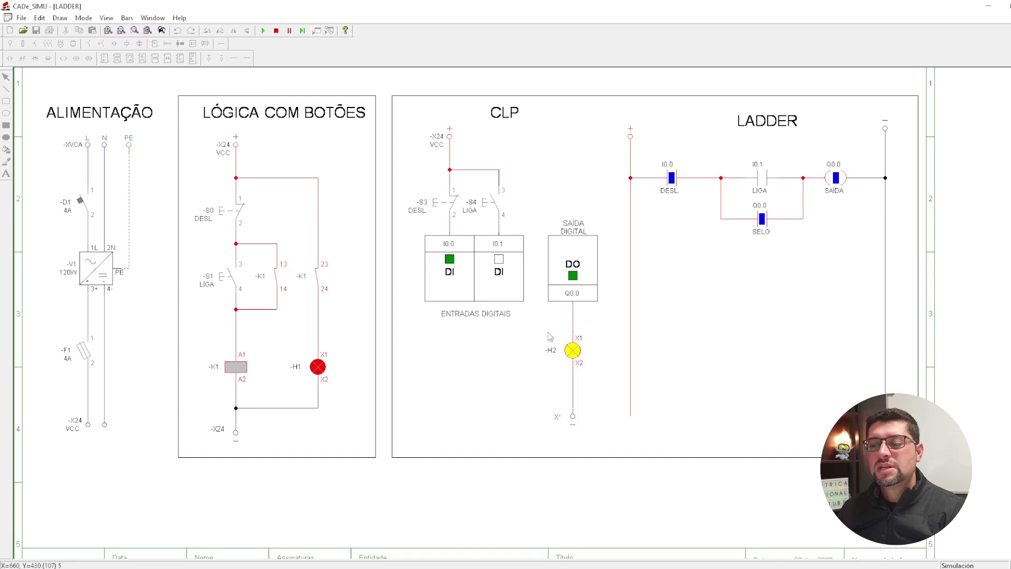
- Stop the simulation, move lamp -H2 and terminal X- lower, and pick a NO contact
{"action": "left_click", "coordinate": [276, 31]}
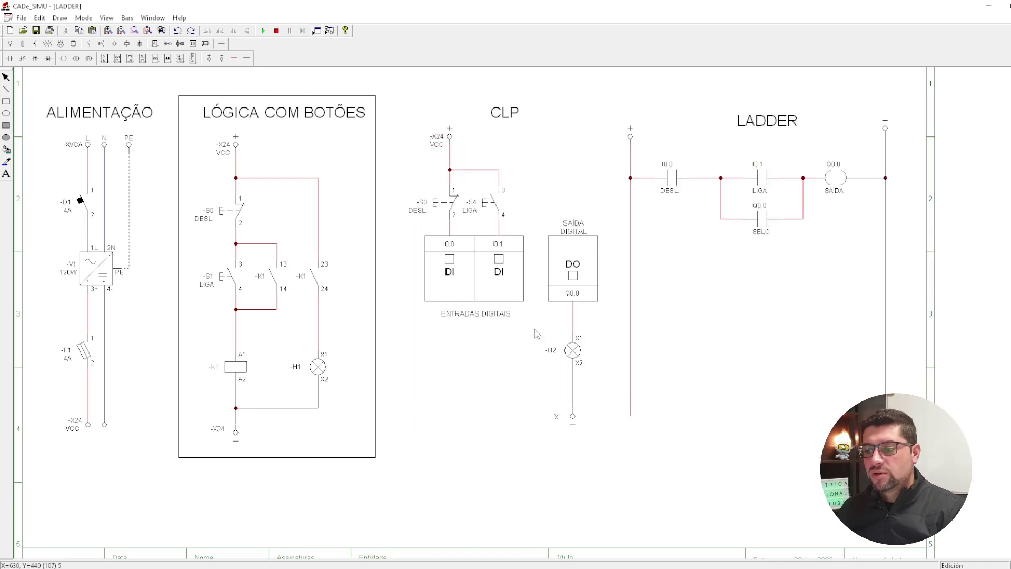
{"action": "left_click_drag", "start_coordinate": [532, 326], "coordinate": [611, 446]}
{"action": "left_click_drag", "start_coordinate": [577, 360], "coordinate": [574, 401]}
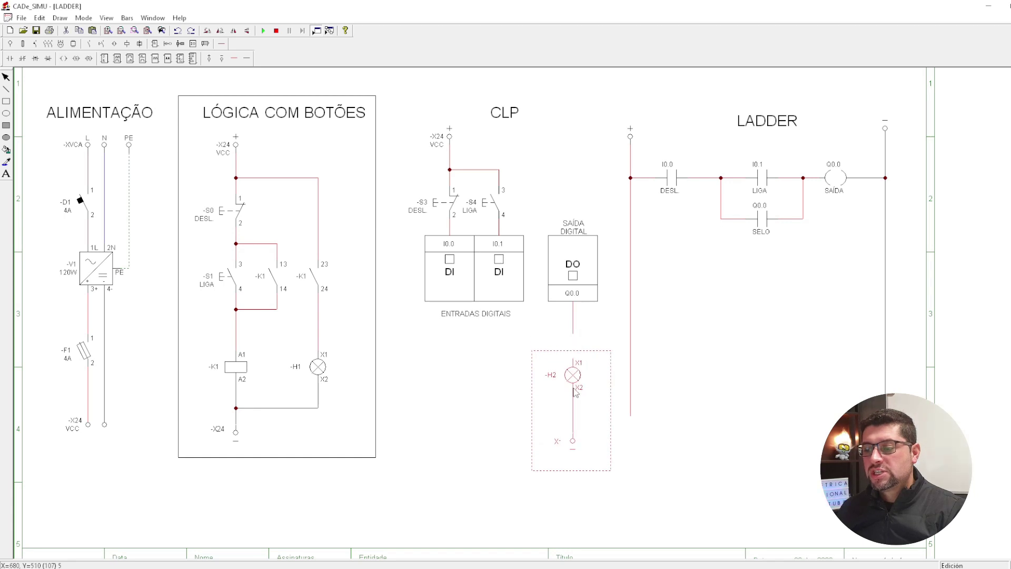
{"action": "left_click", "coordinate": [682, 373]}
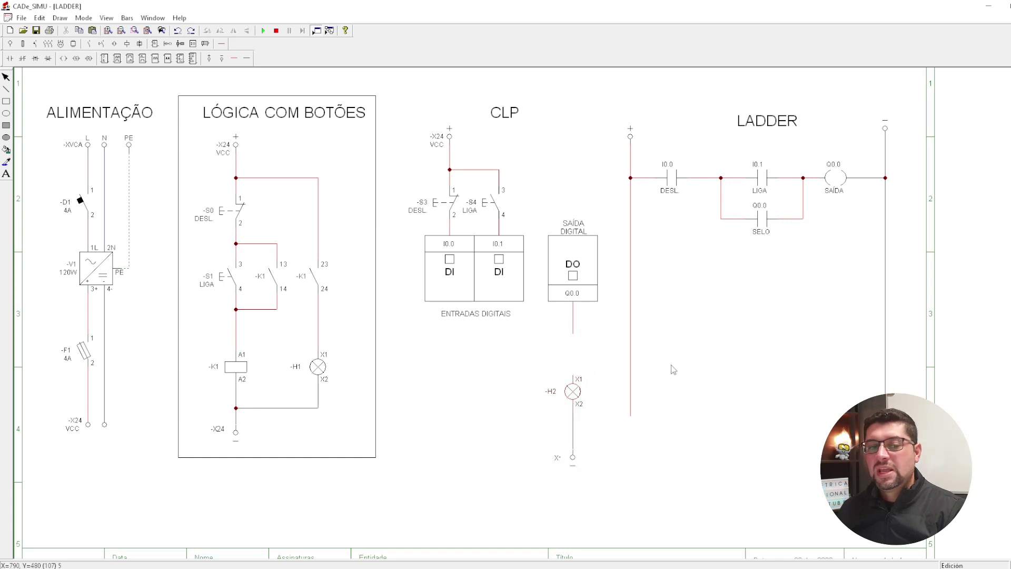
{"action": "left_click", "coordinate": [88, 43]}
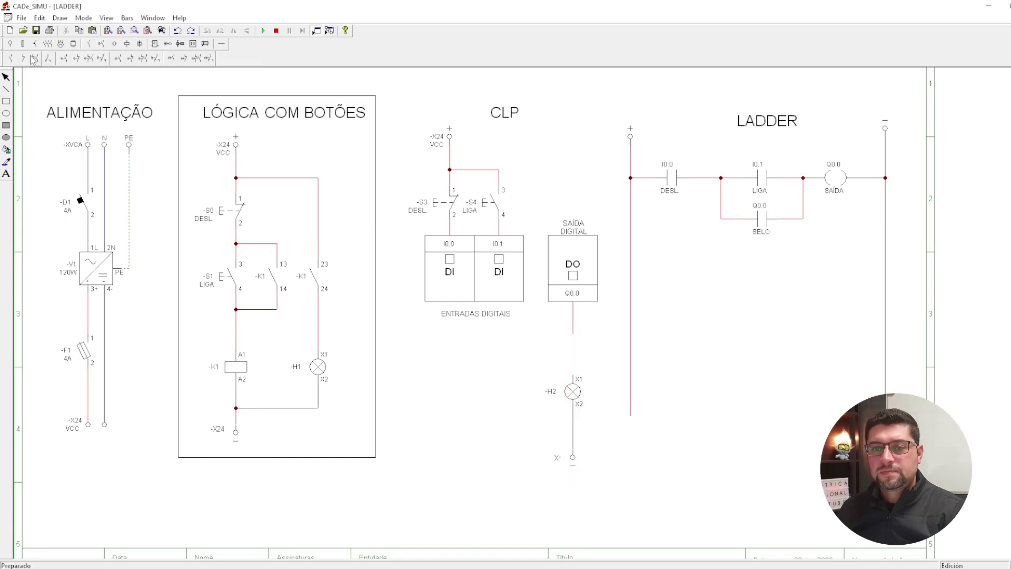
{"action": "left_click", "coordinate": [33, 59]}
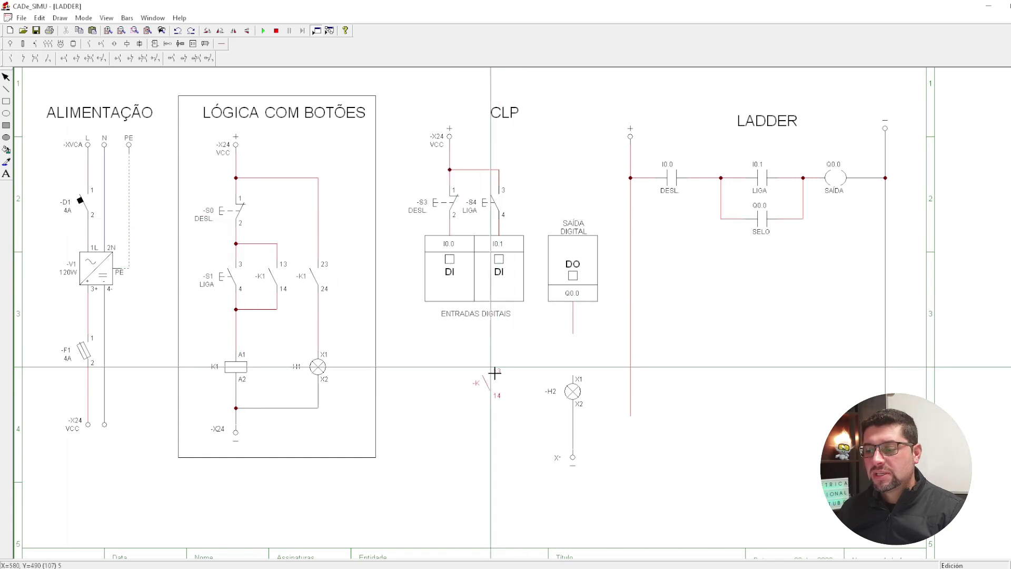
- Place the NO contact, move lamp -H2 beneath it, and rename the contact -K2
{"action": "left_click", "coordinate": [494, 373]}
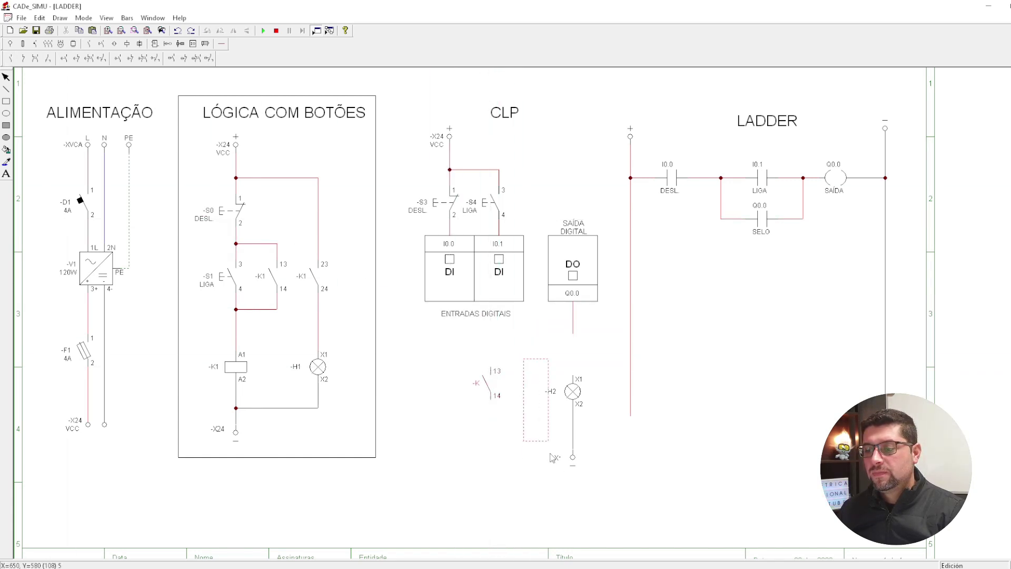
{"action": "left_click_drag", "start_coordinate": [576, 412], "coordinate": [501, 443]}
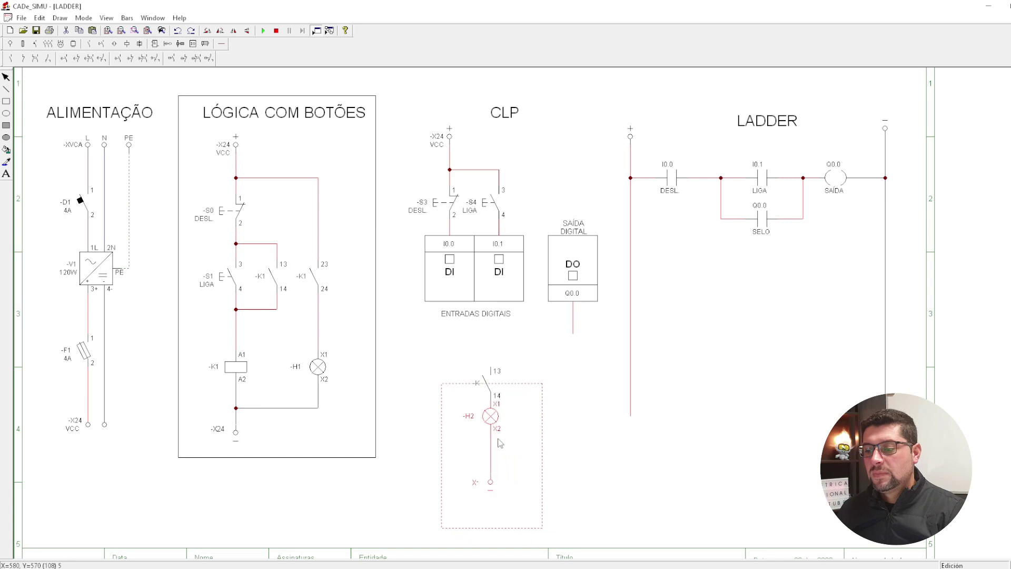
{"action": "left_click", "coordinate": [496, 383]}
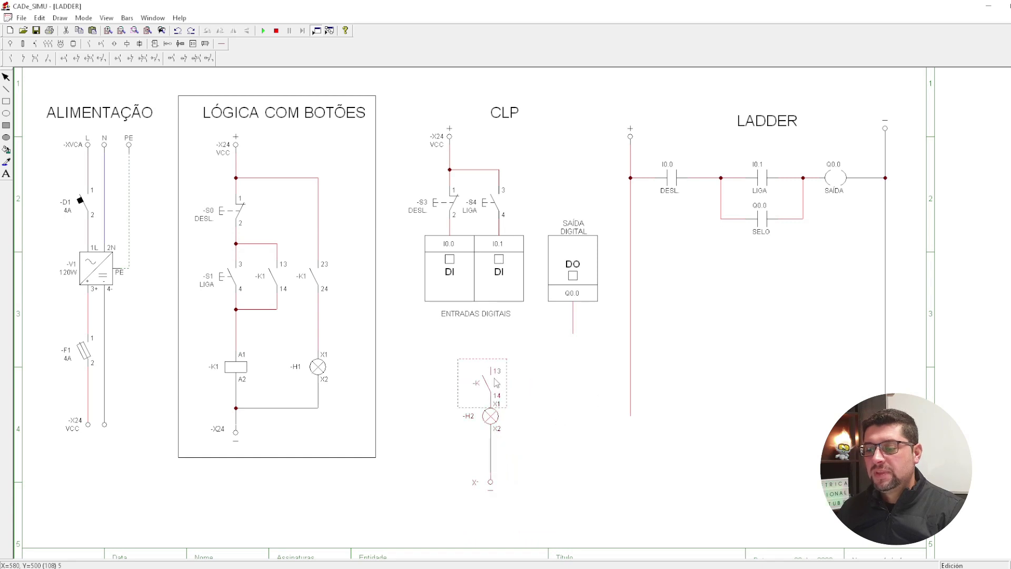
{"action": "double_click", "coordinate": [495, 375]}
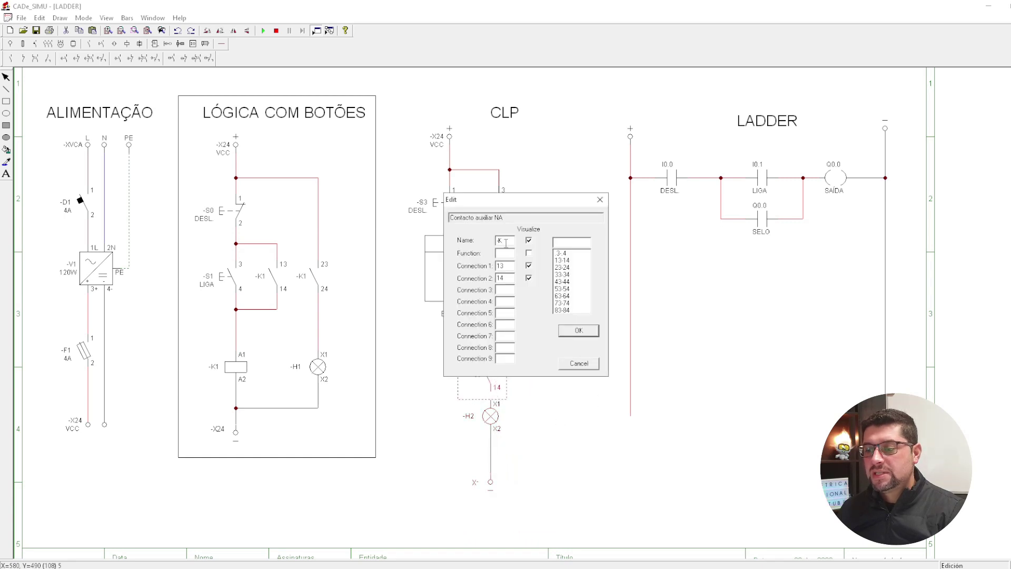
{"action": "type", "text": "2"}
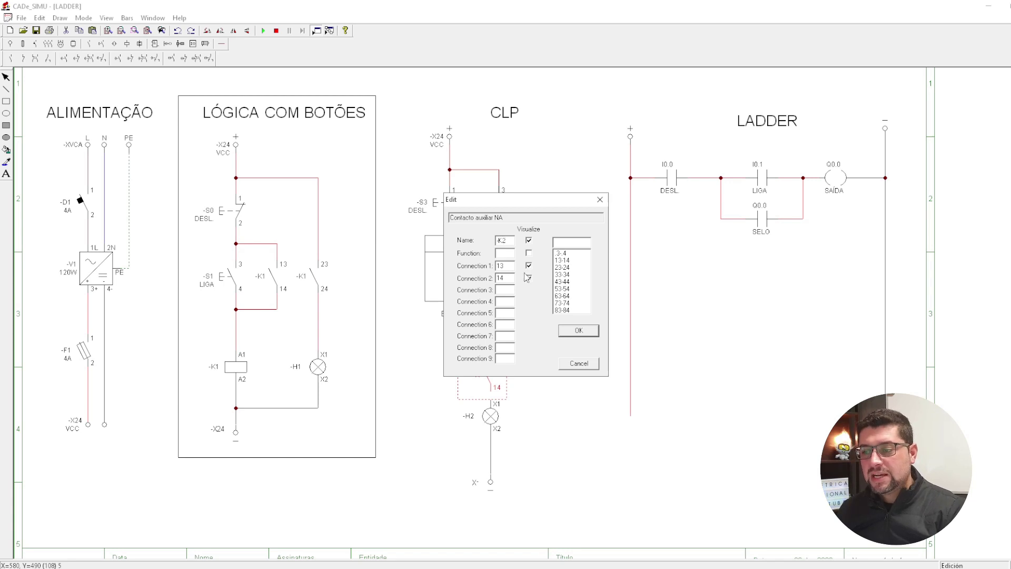
{"action": "left_click", "coordinate": [562, 331]}
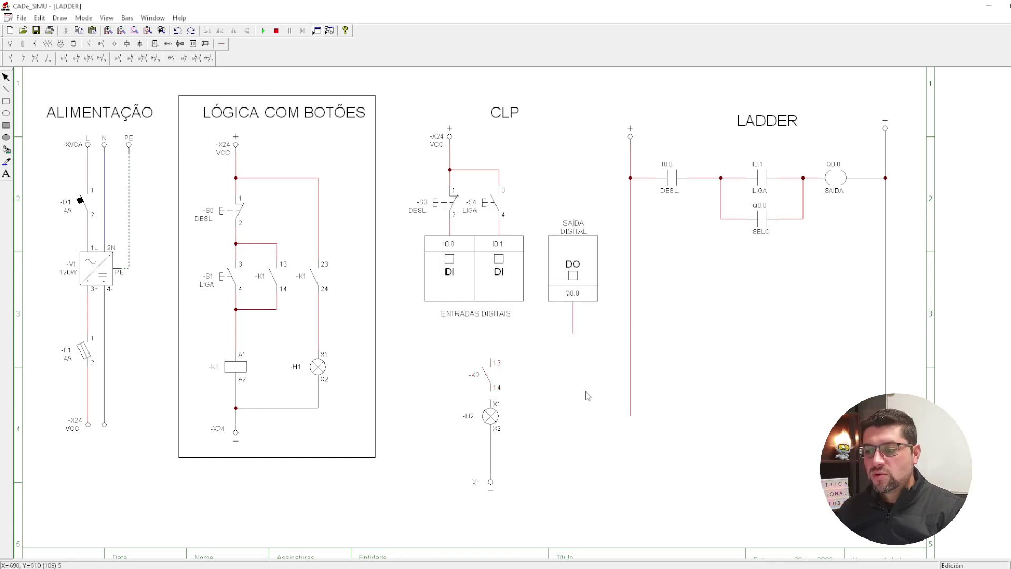
{"action": "left_click", "coordinate": [10, 44]}
- Place a + supply terminal labelled -X24 VCC above -K2 and wire it to terminal 13
{"action": "left_click", "coordinate": [215, 59]}
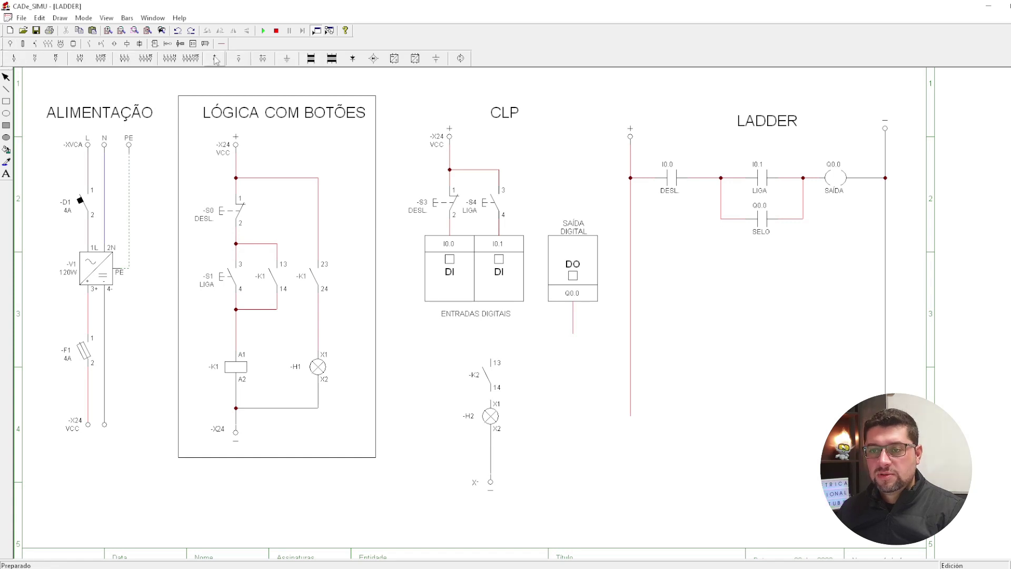
{"action": "left_click", "coordinate": [495, 348]}
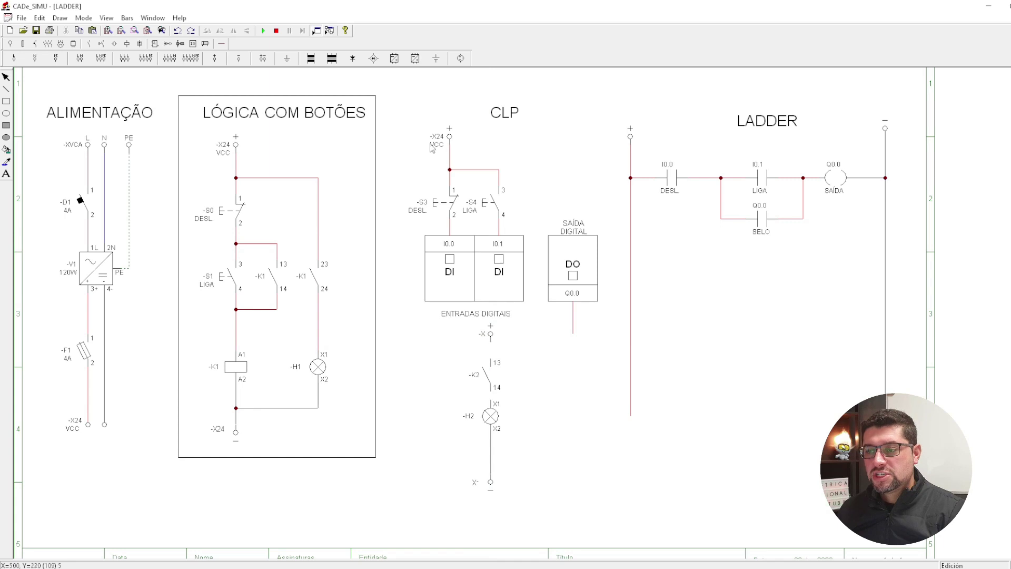
{"action": "double_click", "coordinate": [490, 336]}
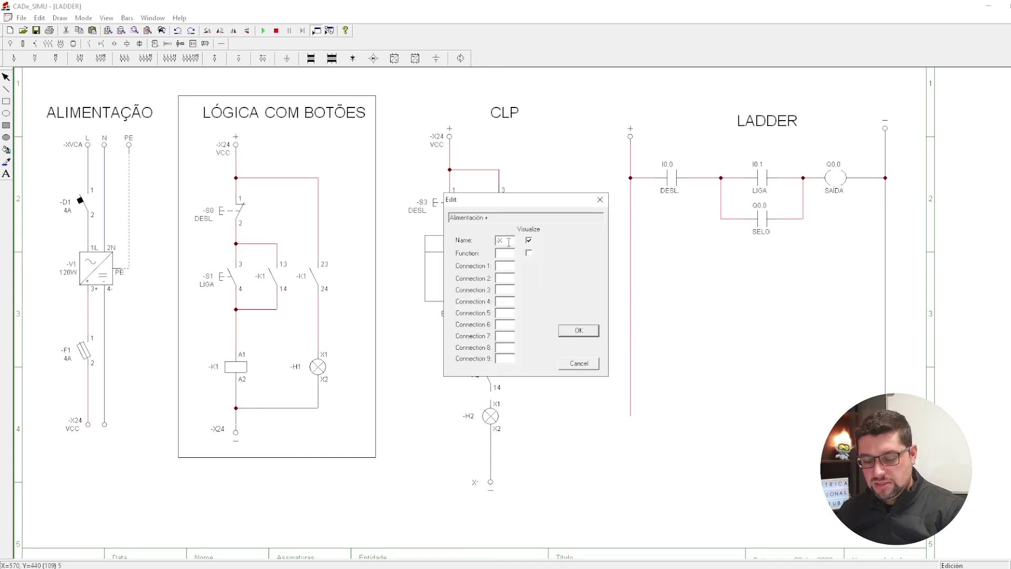
{"action": "type", "text": "24"}
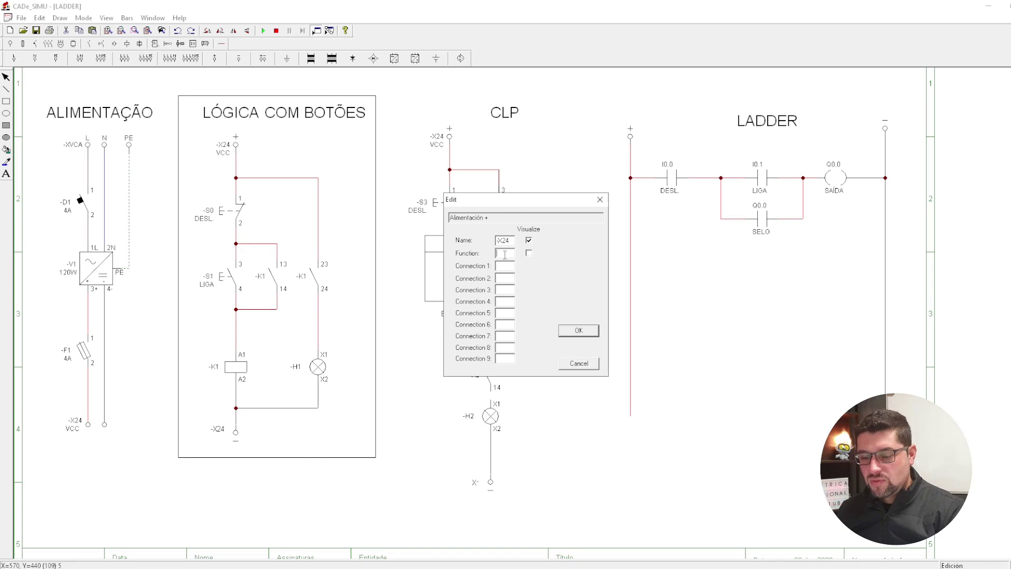
{"action": "type", "text": " VCC"}
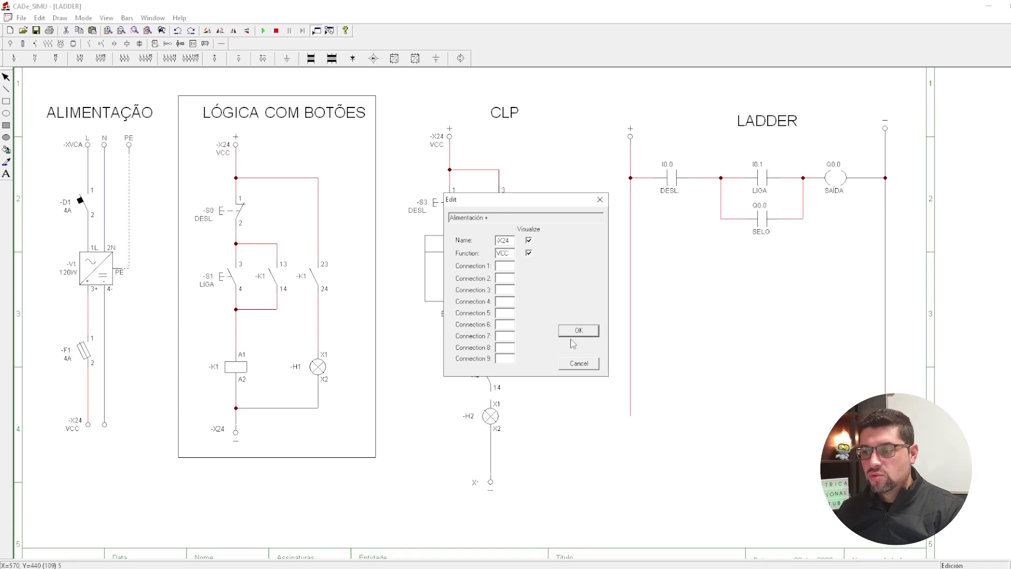
{"action": "left_click", "coordinate": [574, 331]}
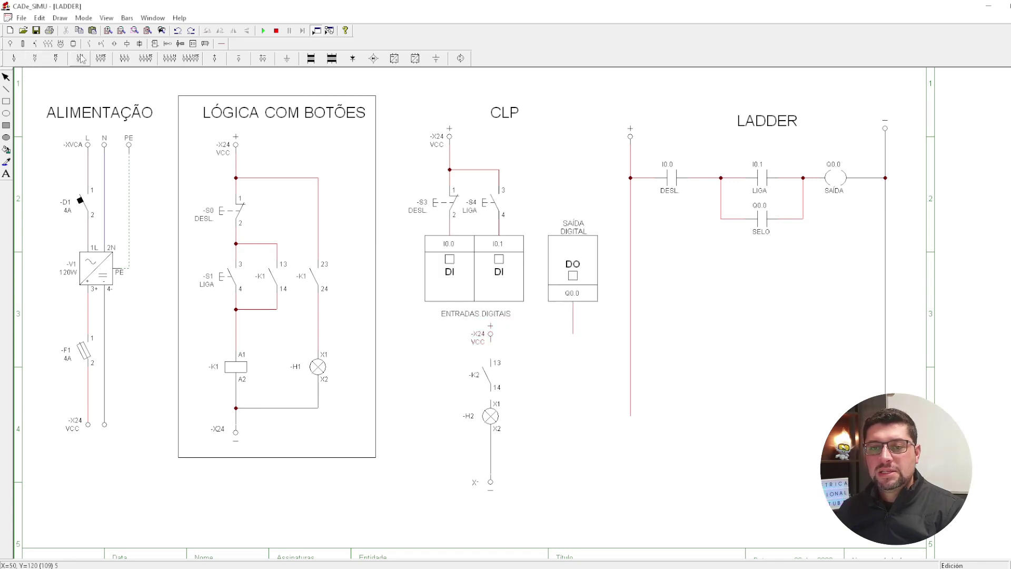
{"action": "left_click", "coordinate": [222, 43]}
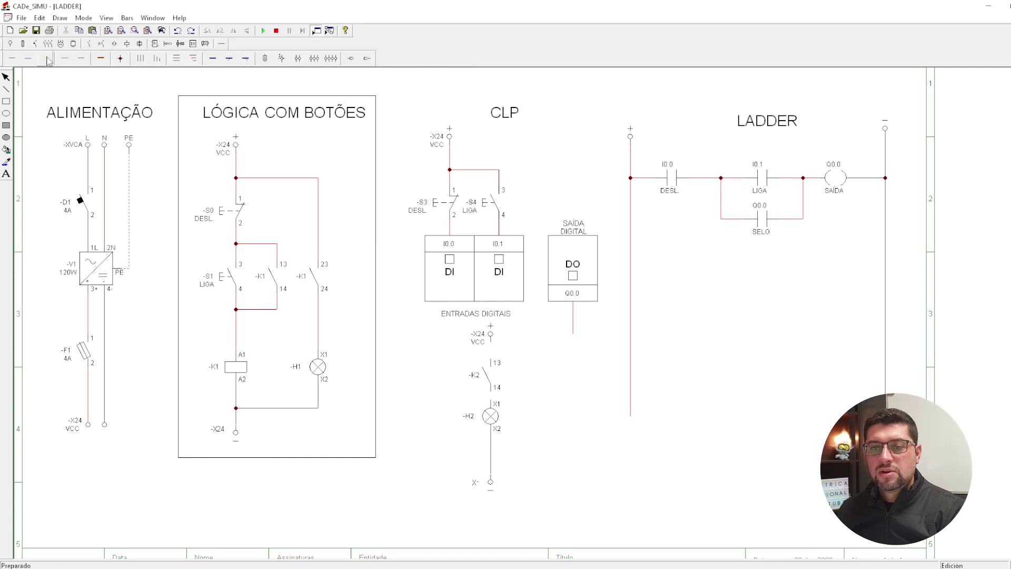
{"action": "left_click_drag", "start_coordinate": [491, 342], "coordinate": [491, 361]}
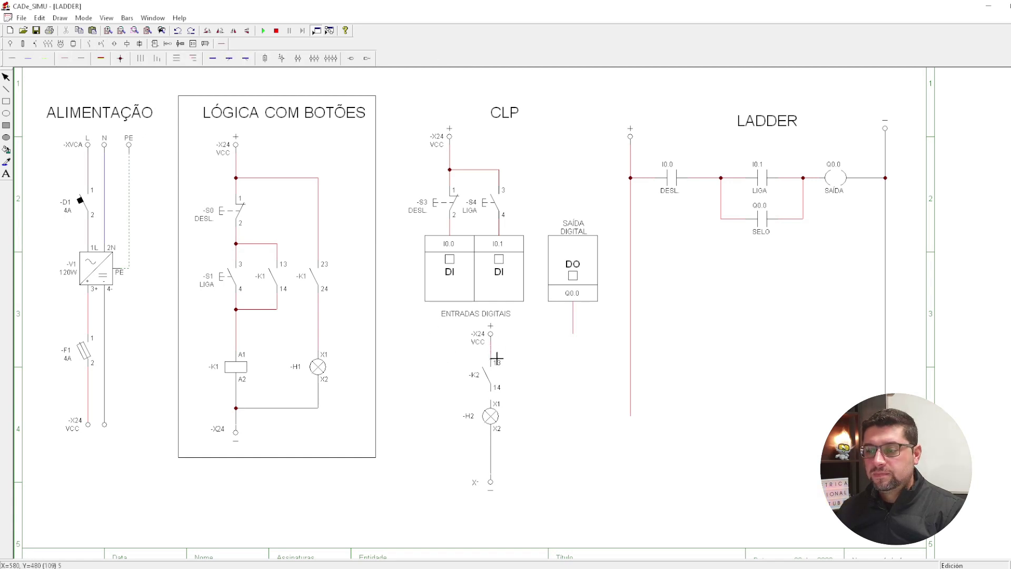
{"action": "key", "text": "Escape"}
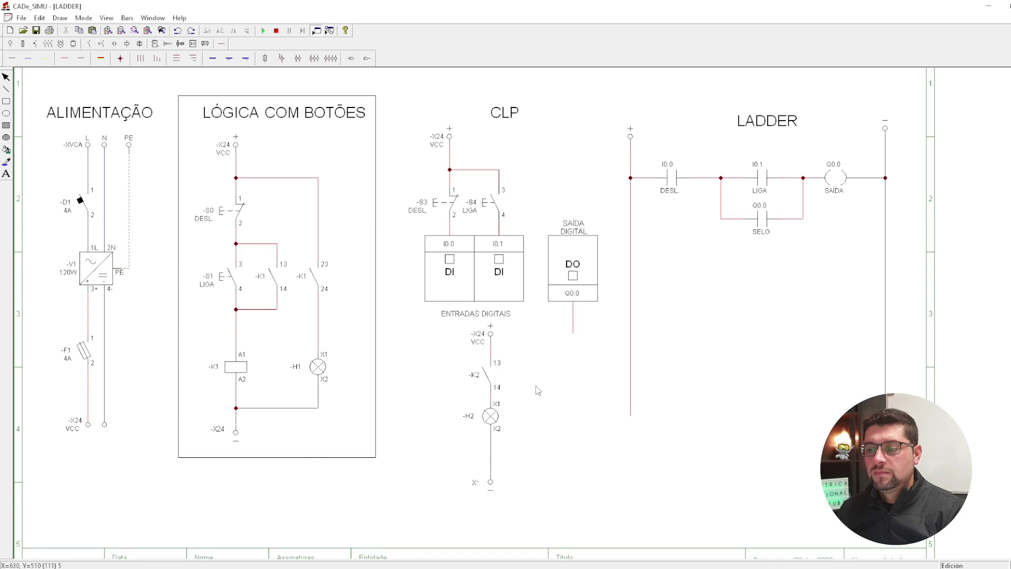
- Place a relay coil below output Q0.0 and wire its A2 end to the X- line under H2
{"action": "left_click", "coordinate": [127, 44]}
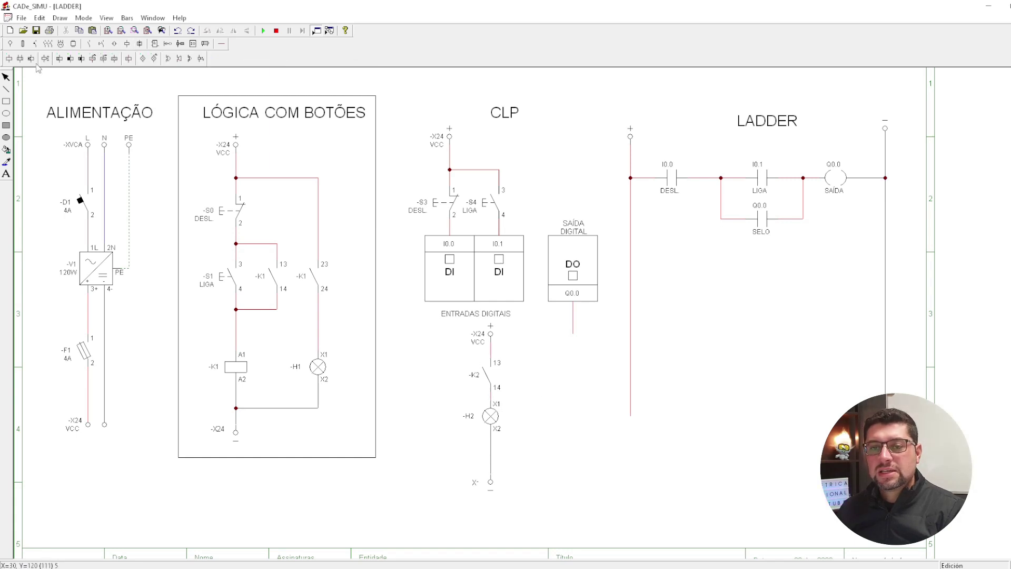
{"action": "left_click", "coordinate": [9, 58]}
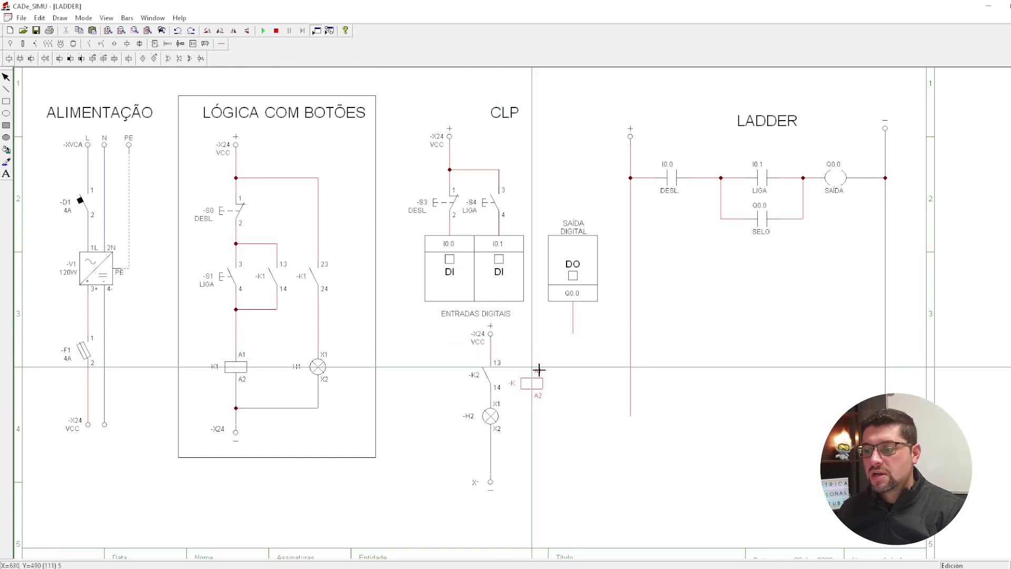
{"action": "left_click", "coordinate": [578, 343]}
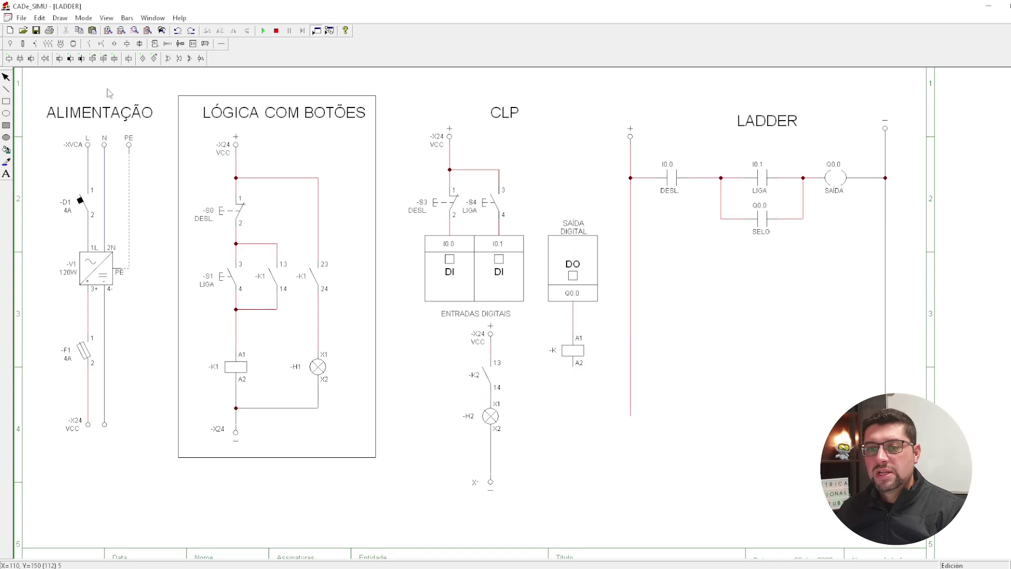
{"action": "left_click", "coordinate": [205, 43]}
{"action": "left_click", "coordinate": [81, 58]}
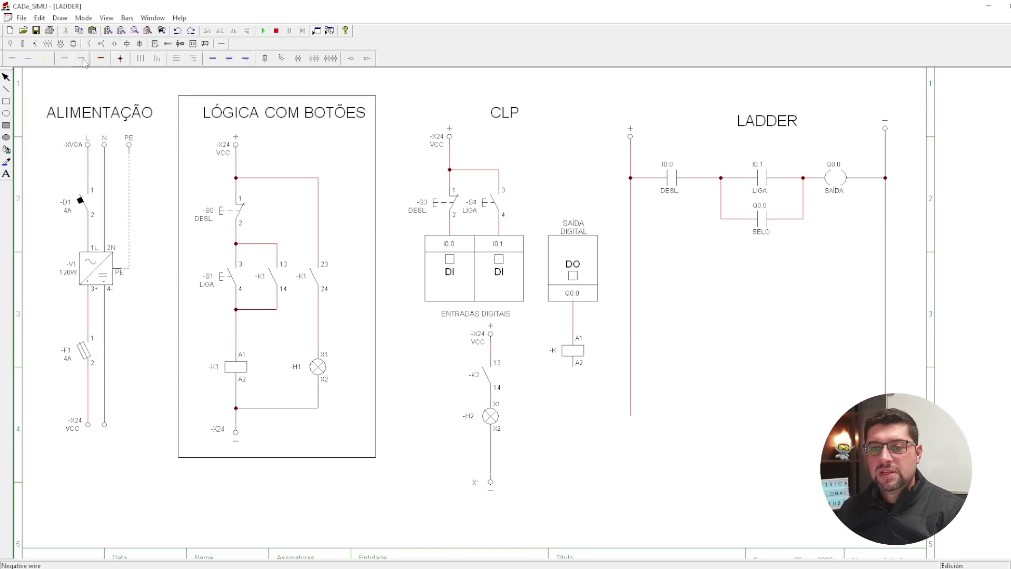
{"action": "left_click", "coordinate": [490, 463]}
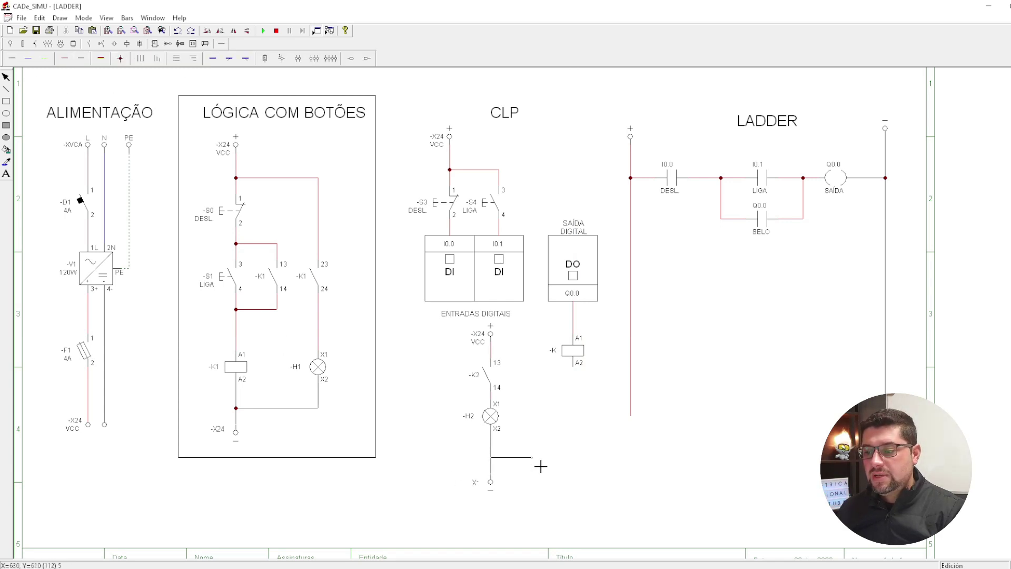
{"action": "left_click", "coordinate": [580, 466]}
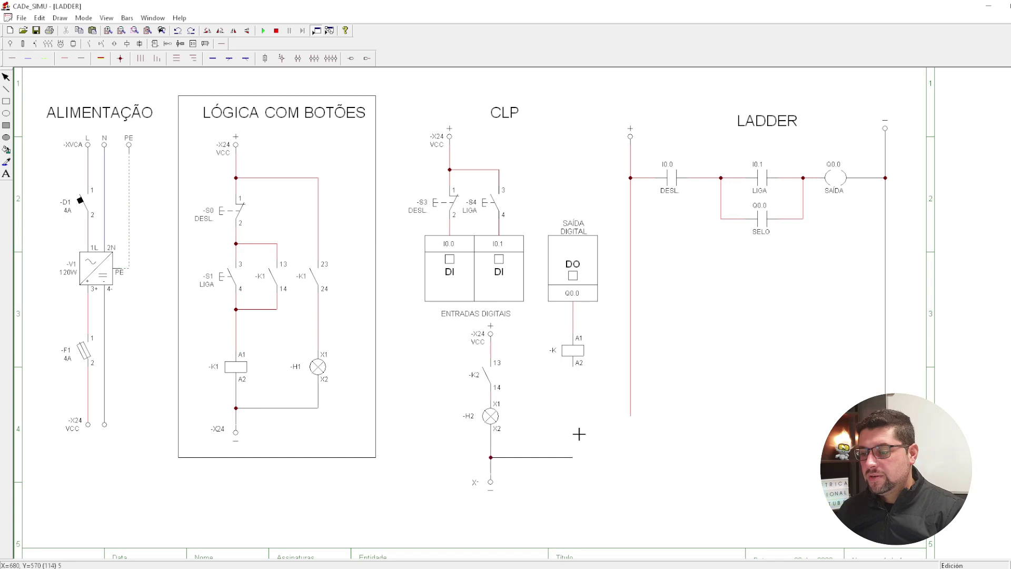
{"action": "left_click", "coordinate": [573, 366]}
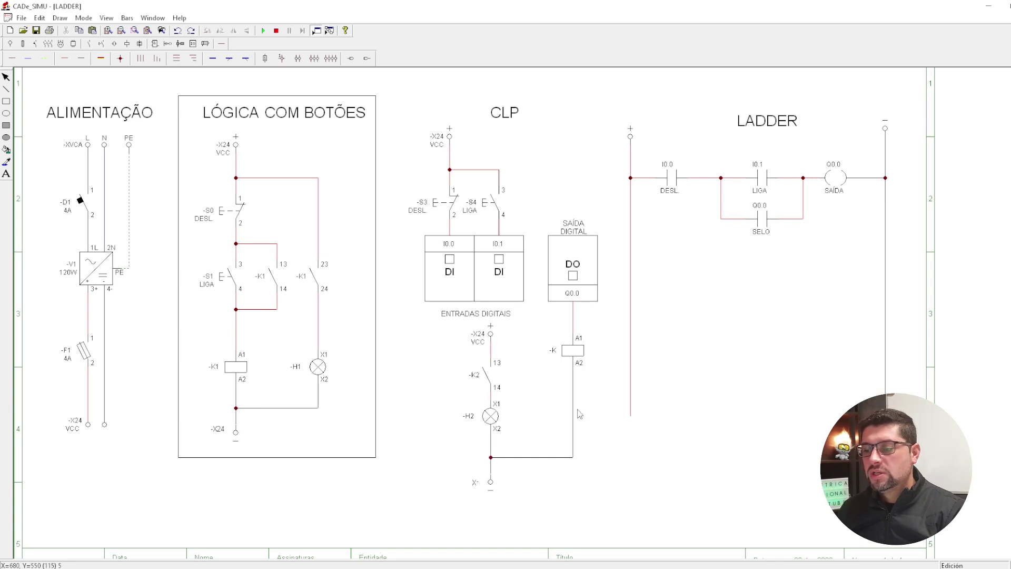
- Rename the new coil to -K2 and deselect it
{"action": "double_click", "coordinate": [573, 350]}
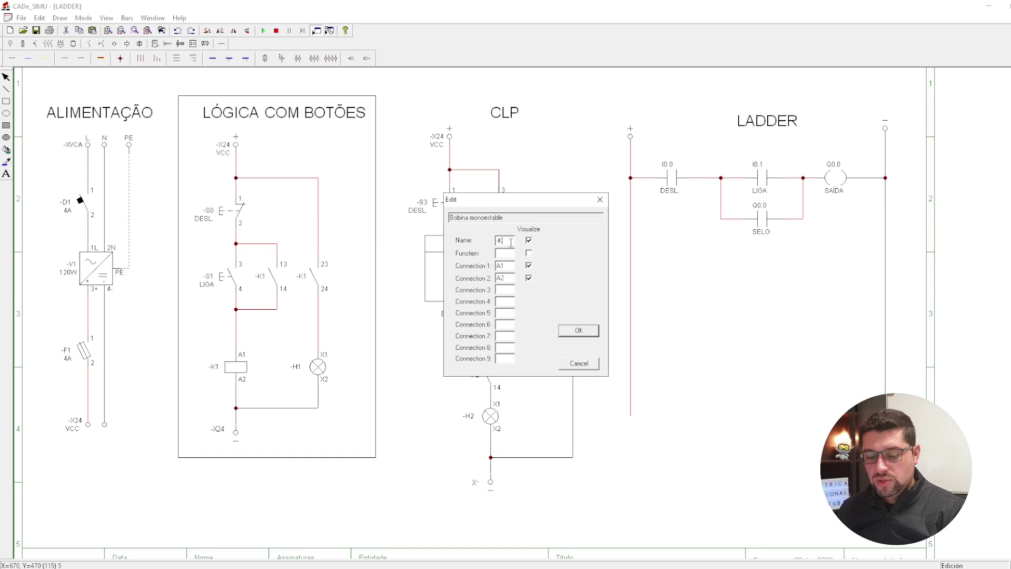
{"action": "type", "text": "2"}
{"action": "left_click", "coordinate": [592, 334]}
{"action": "left_click", "coordinate": [708, 384]}
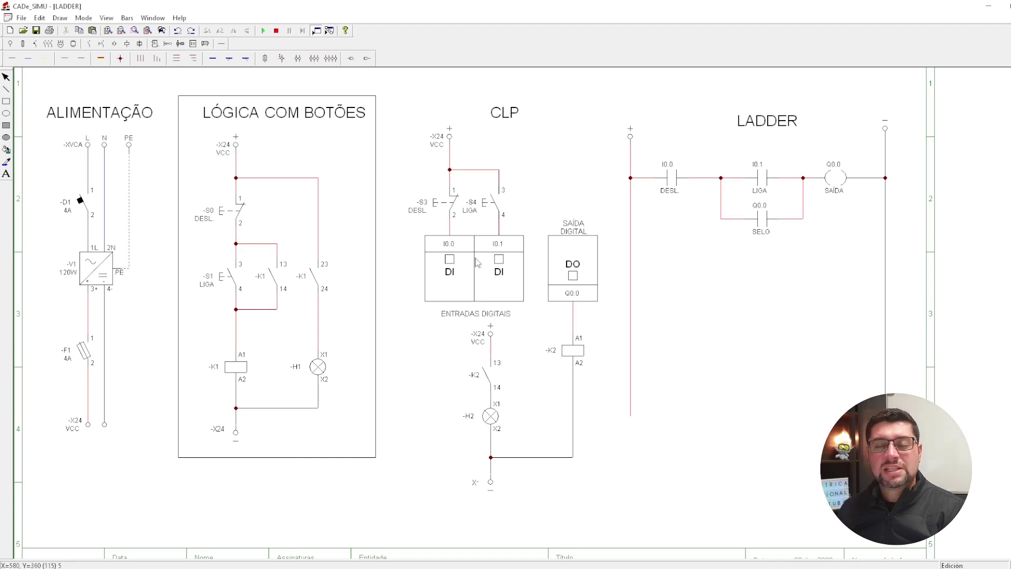
- Start the simulation and press S4 LIGA so Q0.0 drives relay -K2 and lamp H2
{"action": "left_click", "coordinate": [263, 30]}
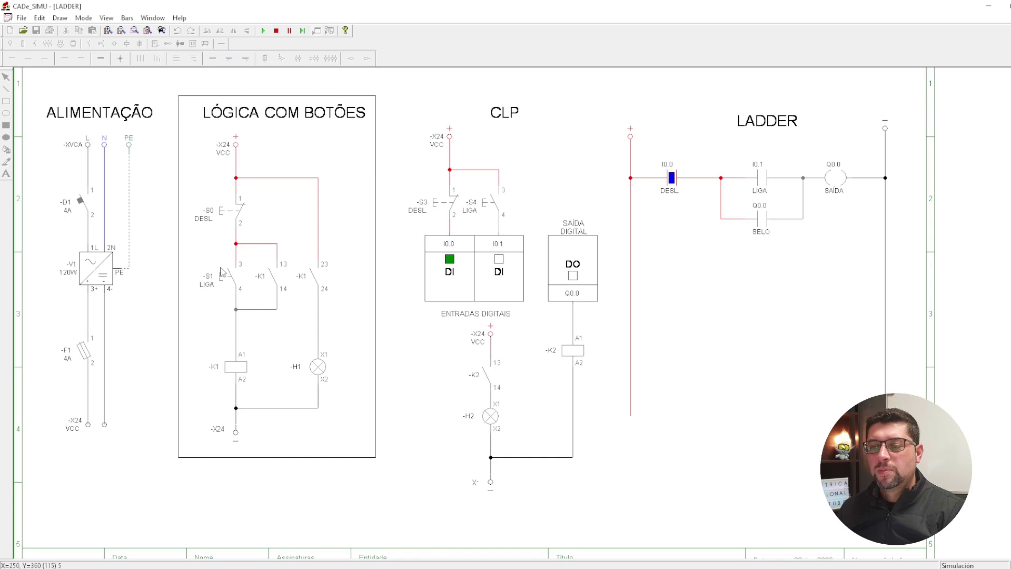
{"action": "left_click", "coordinate": [485, 209]}
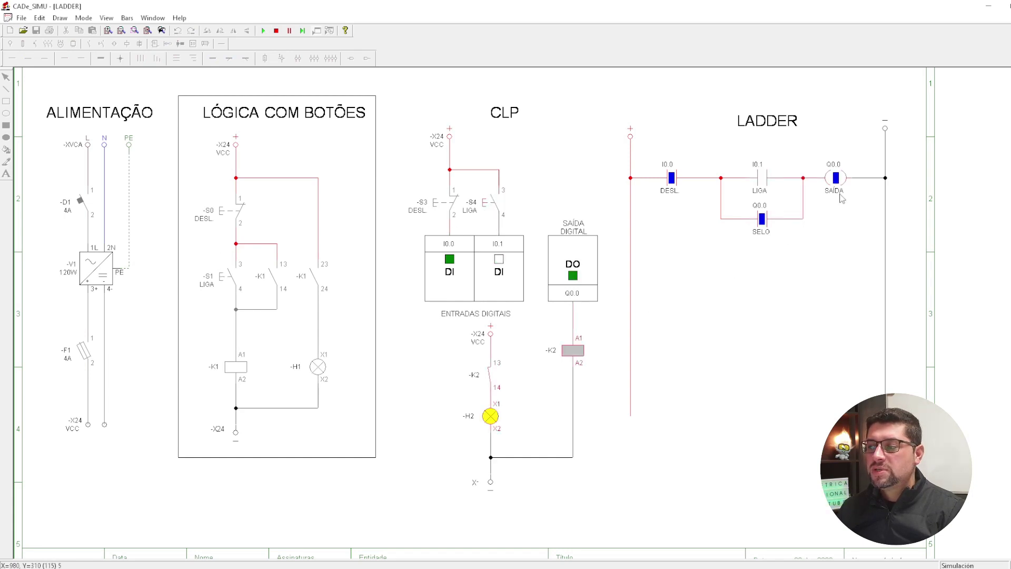